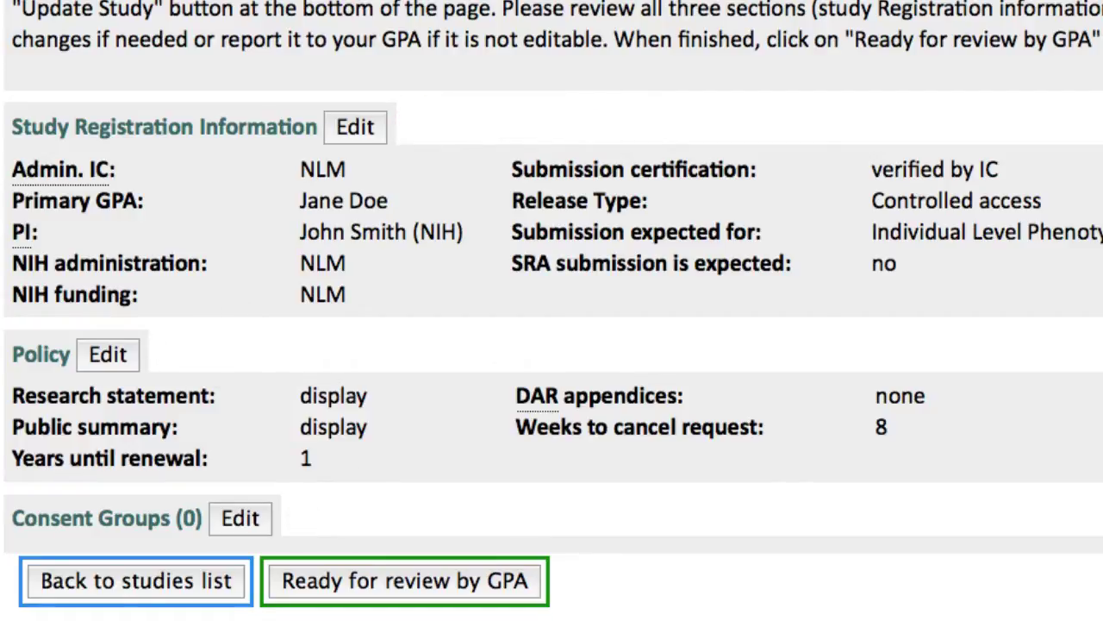
# Edit the study registration and set the target data delivery date to 2014-02-12
pyautogui.click(377, 138)
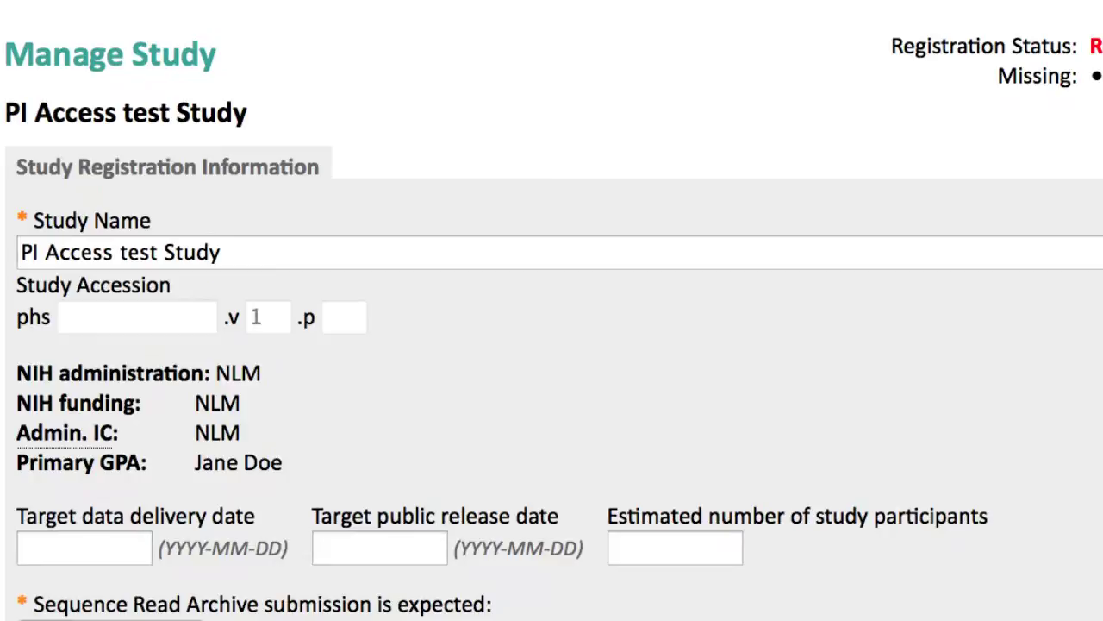
pyautogui.scroll(-10, 552, 310)
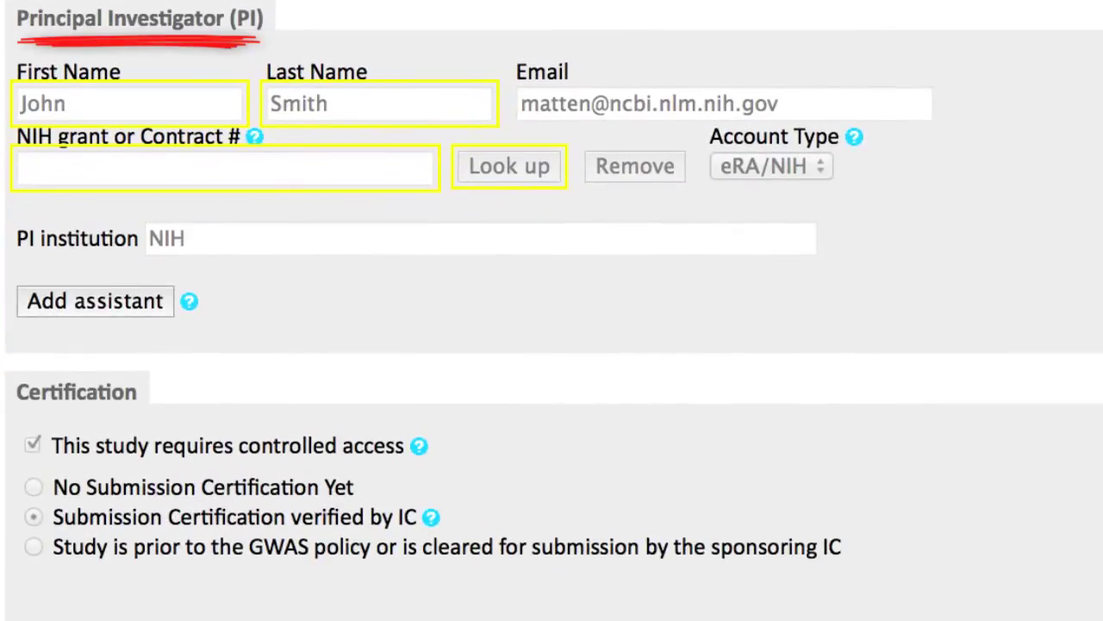
pyautogui.scroll(-10, 551, 310)
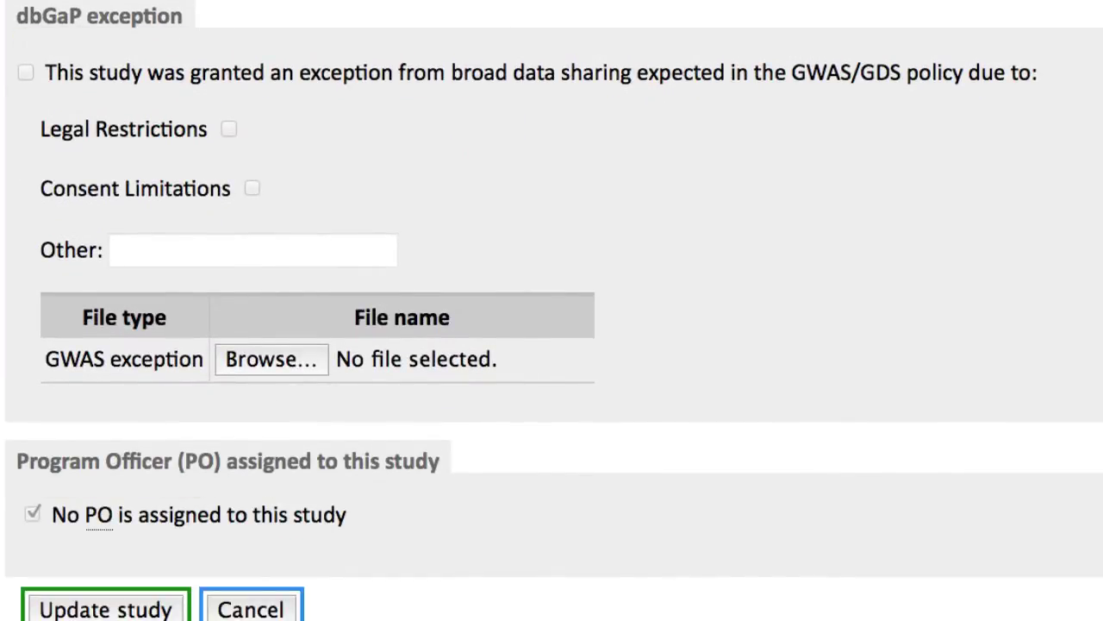
pyautogui.scroll(10, 552, 311)
pyautogui.scroll(5, 552, 311)
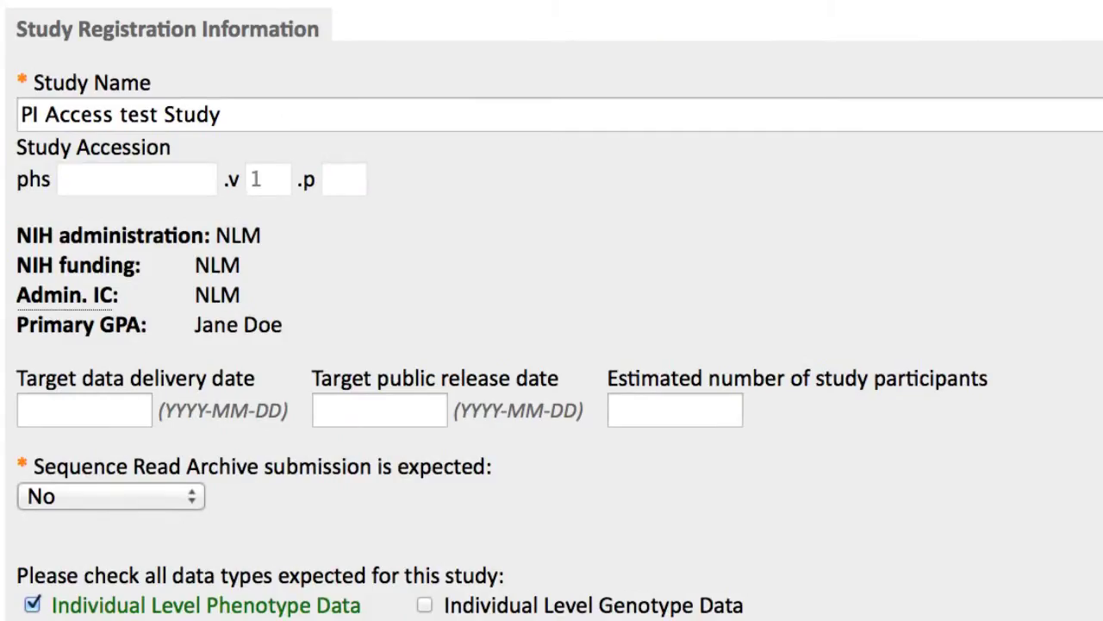
pyautogui.scroll(-2, 551, 311)
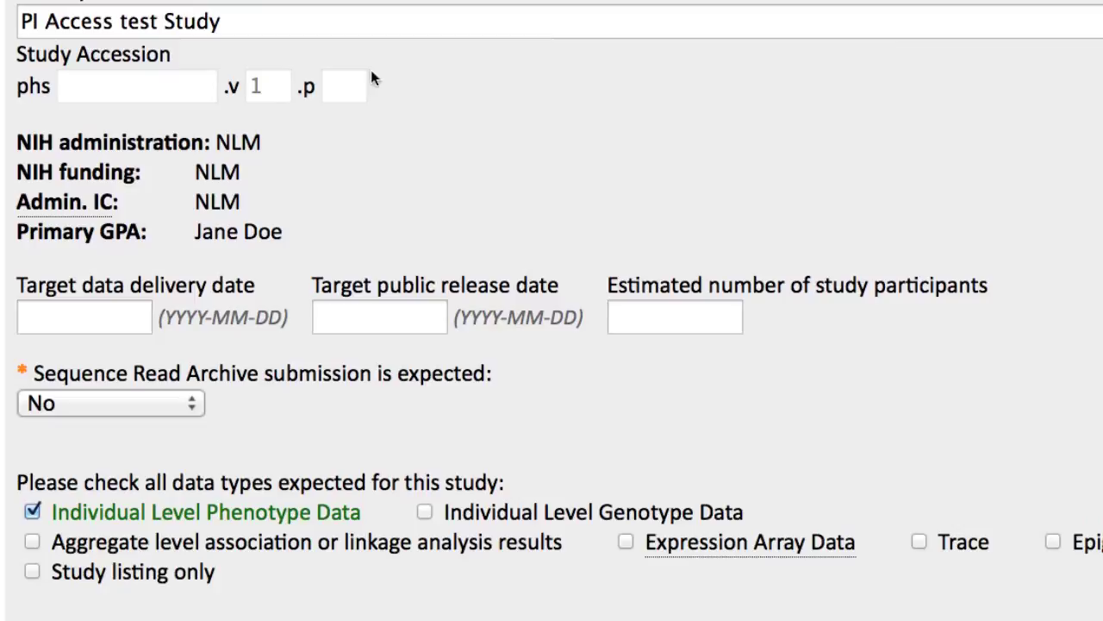
pyautogui.click(138, 315)
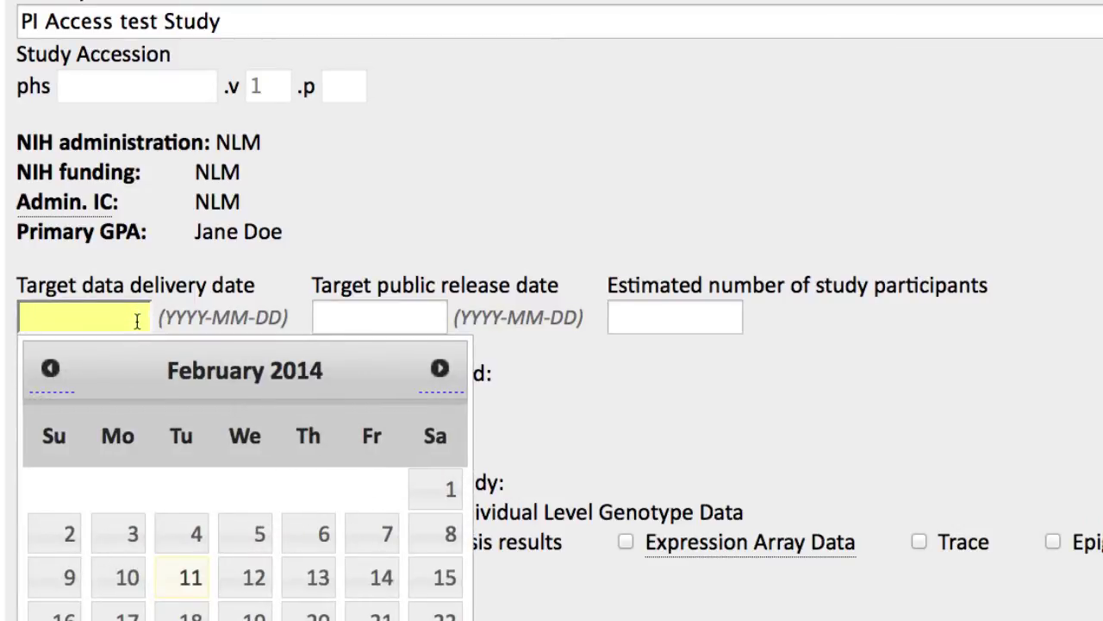
pyautogui.click(257, 574)
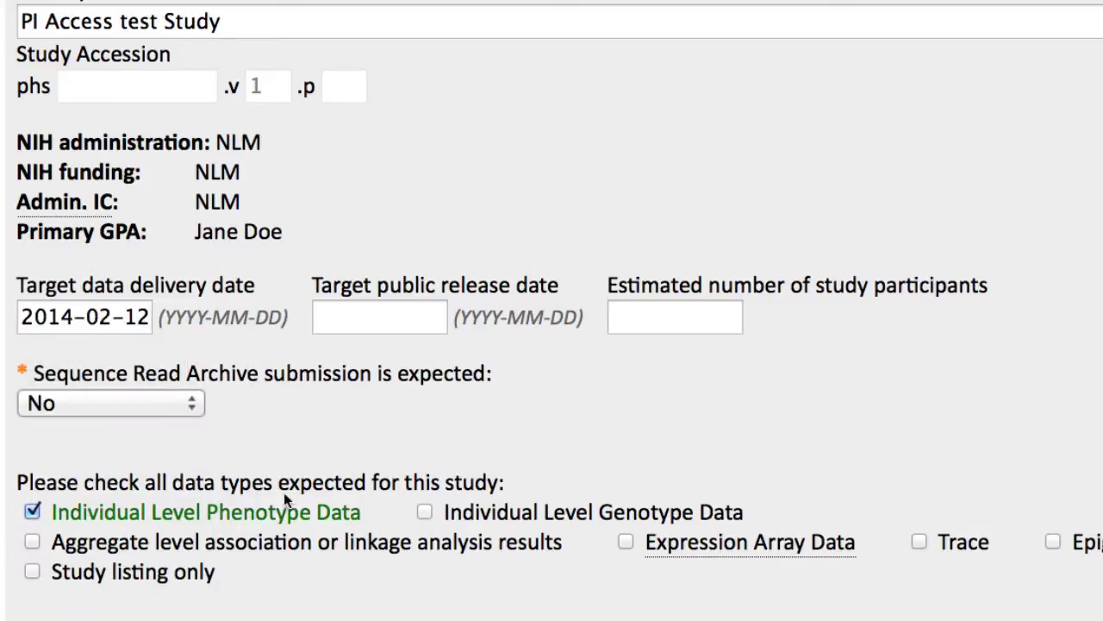
# Set the target public release date to 2014-04-08
pyautogui.click(420, 319)
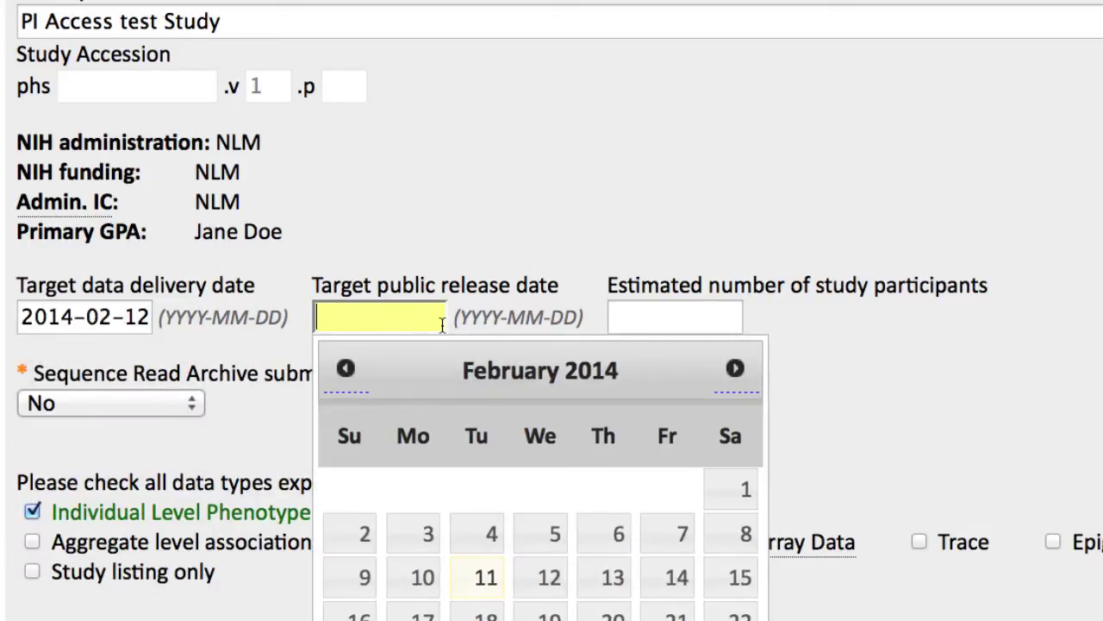
pyautogui.click(734, 368)
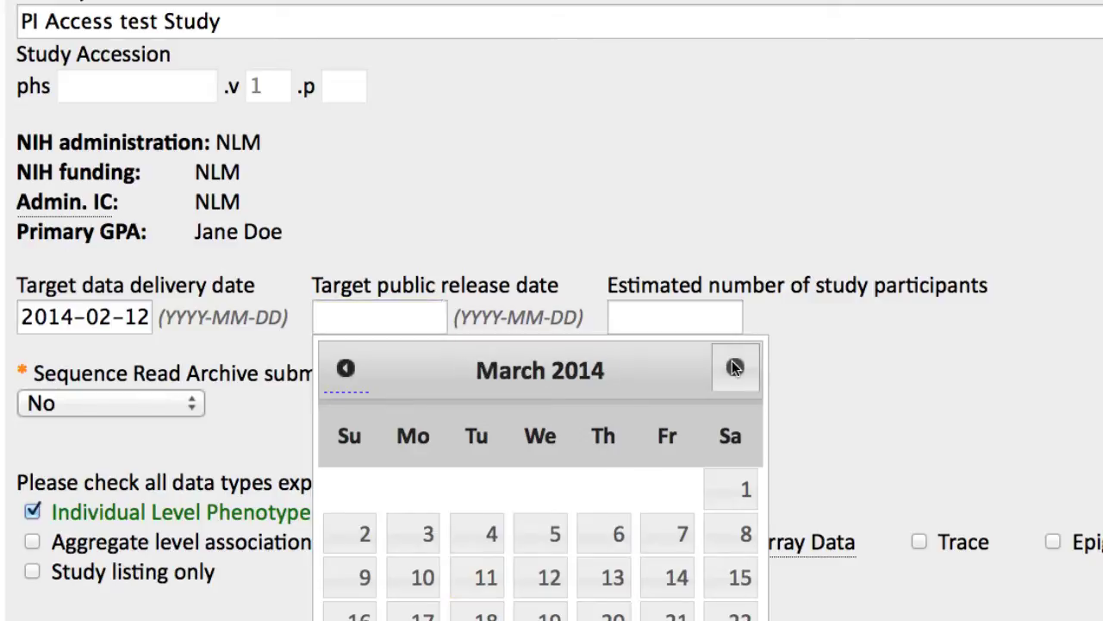
pyautogui.click(734, 368)
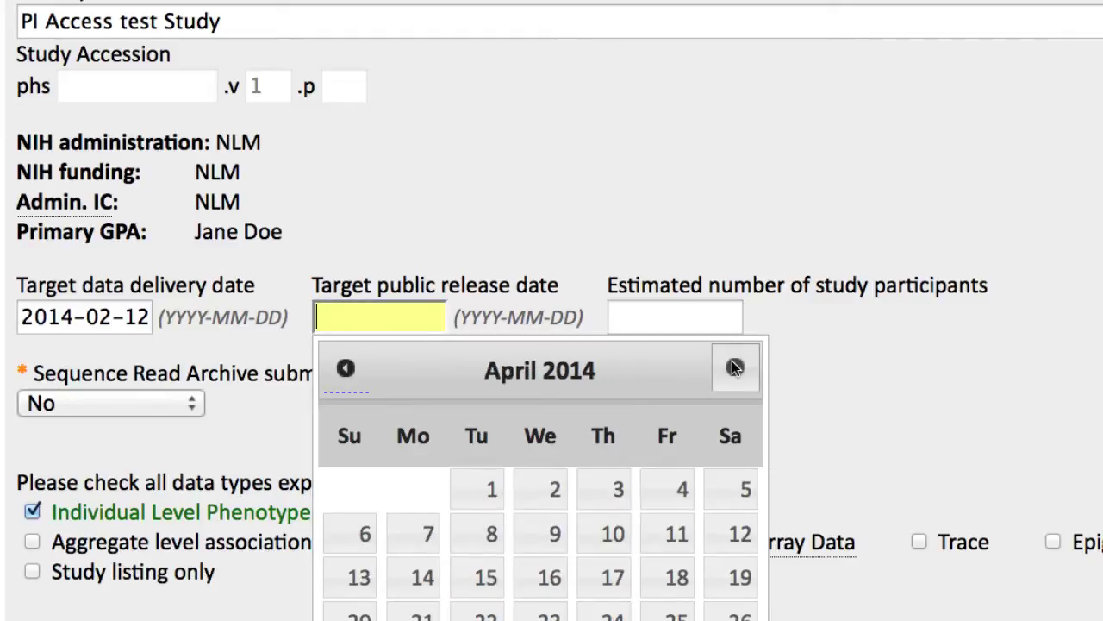
pyautogui.click(487, 538)
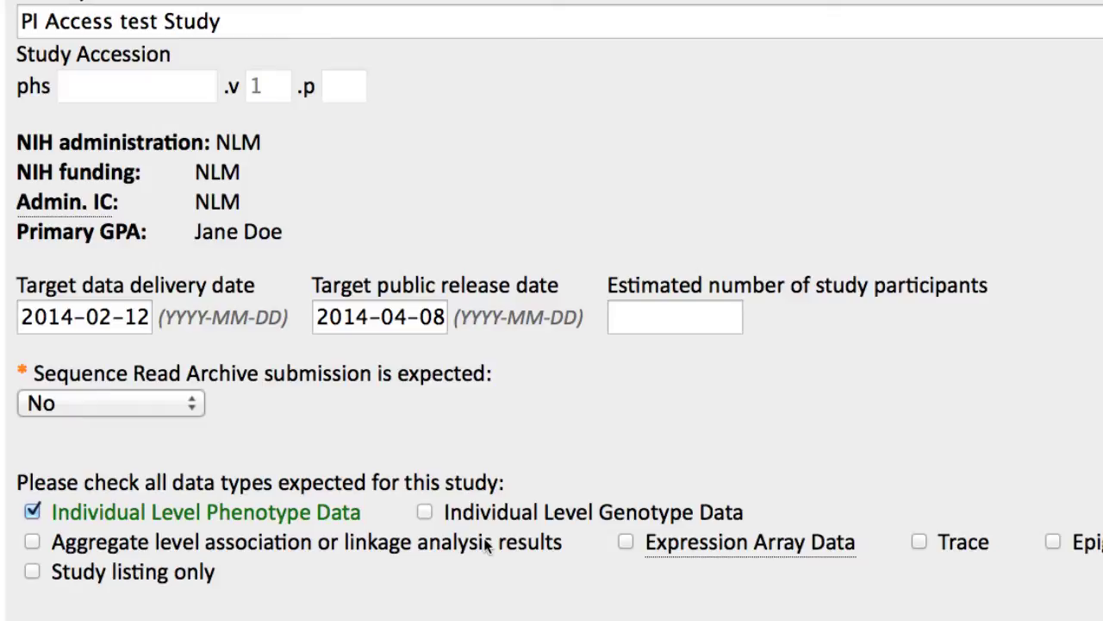
pyautogui.scroll(-10, 485, 545)
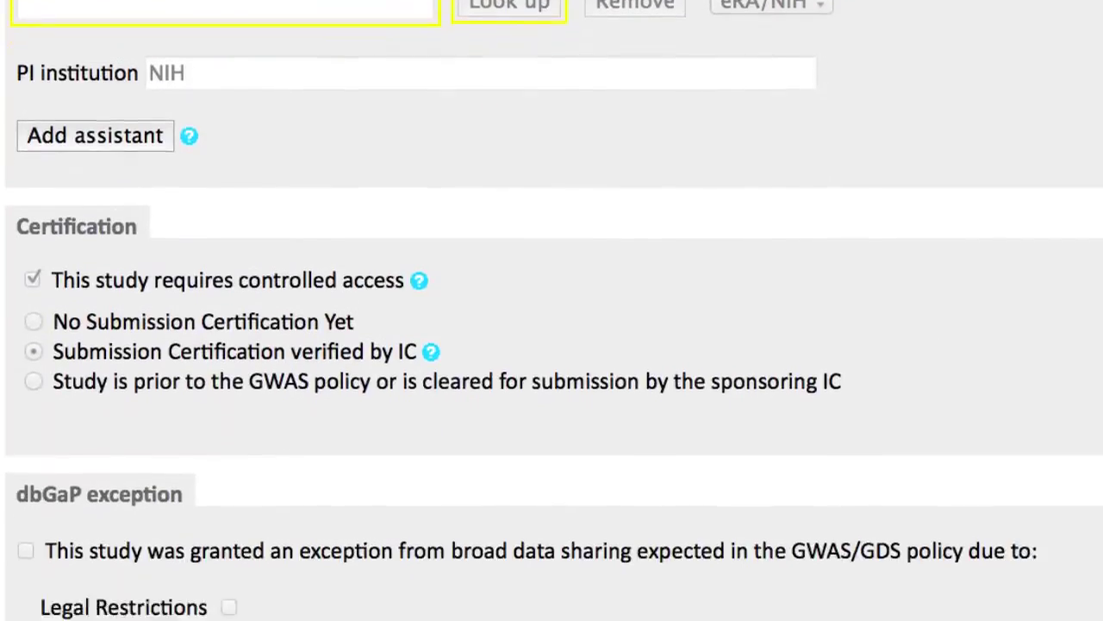
pyautogui.scroll(-6, 551, 310)
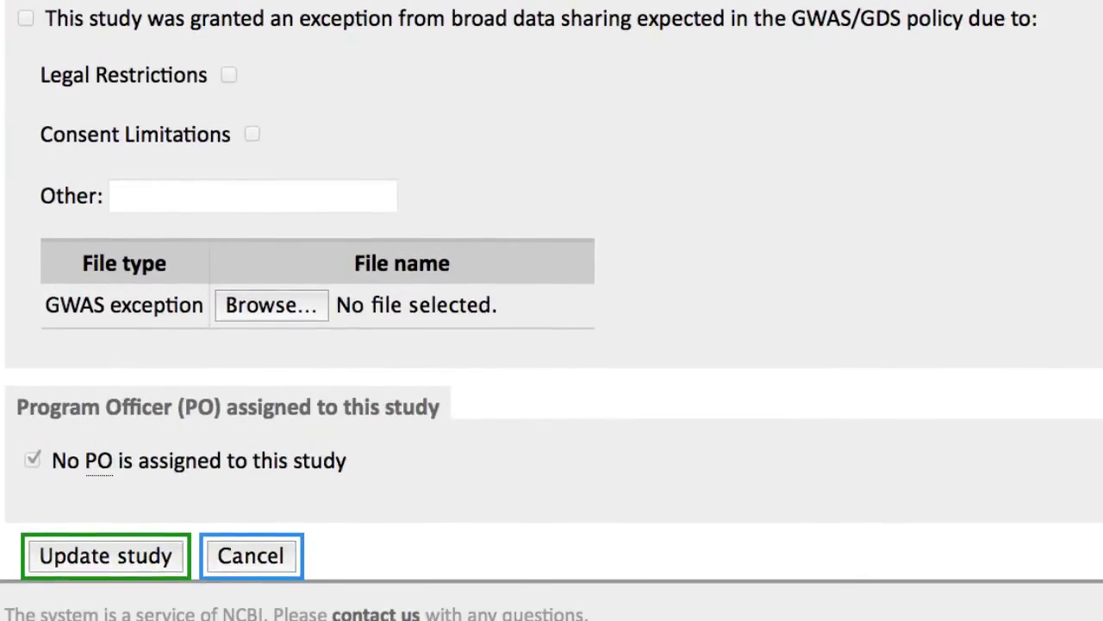
# Save the updated study dates, then resave the Policy section without changes
pyautogui.click(179, 556)
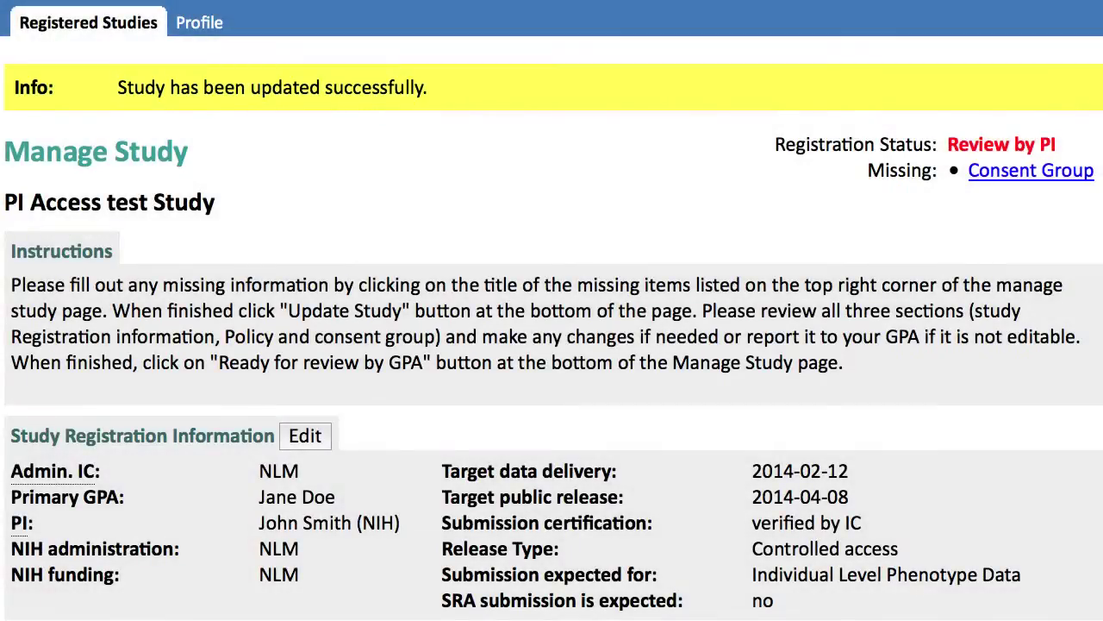
pyautogui.scroll(-4, 551, 310)
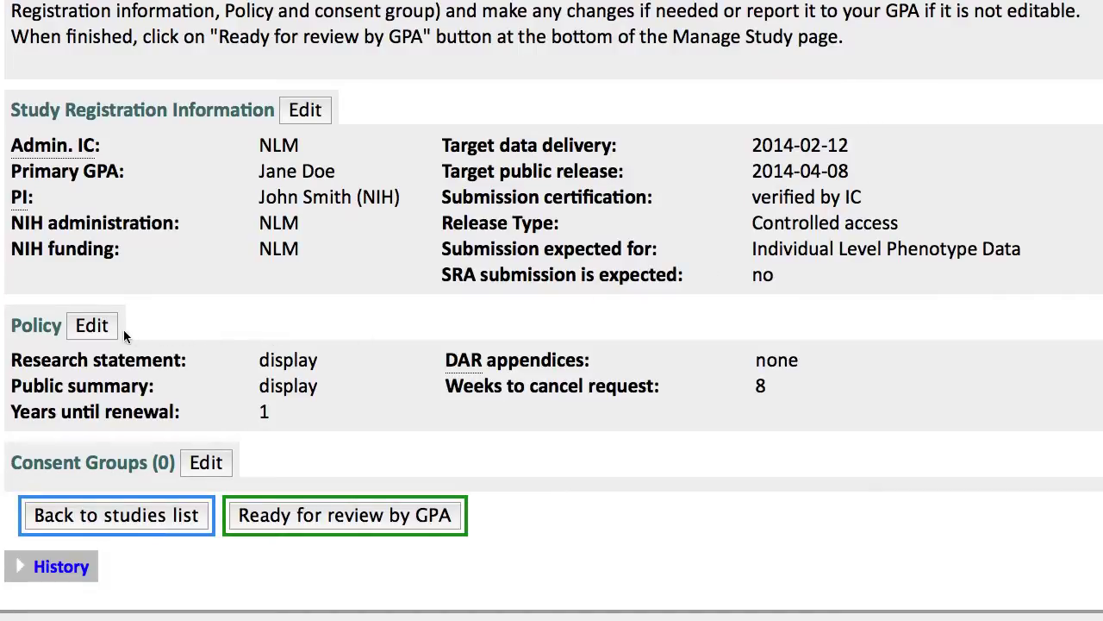
pyautogui.click(109, 330)
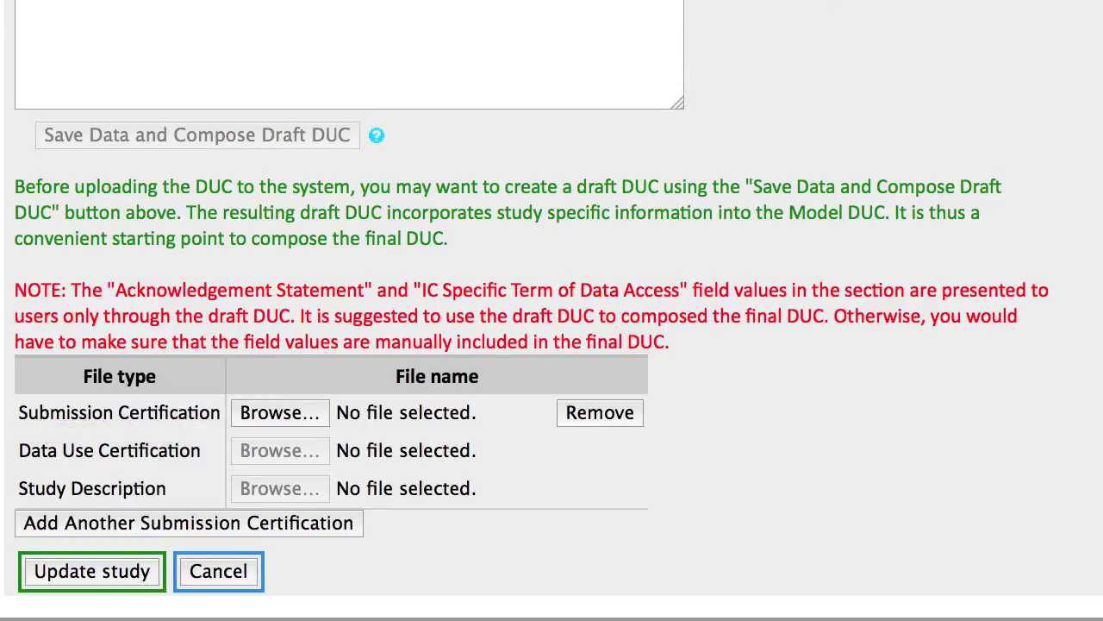
pyautogui.click(152, 582)
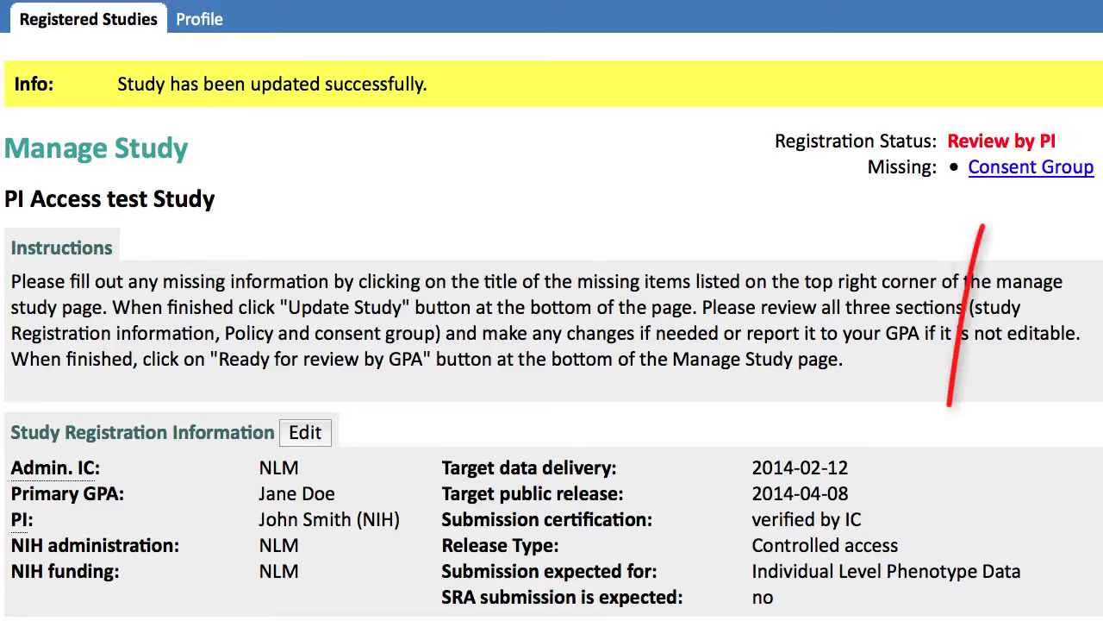
# Open the missing Consent Group form and review the consent group type options and their explanation
pyautogui.click(1038, 170)
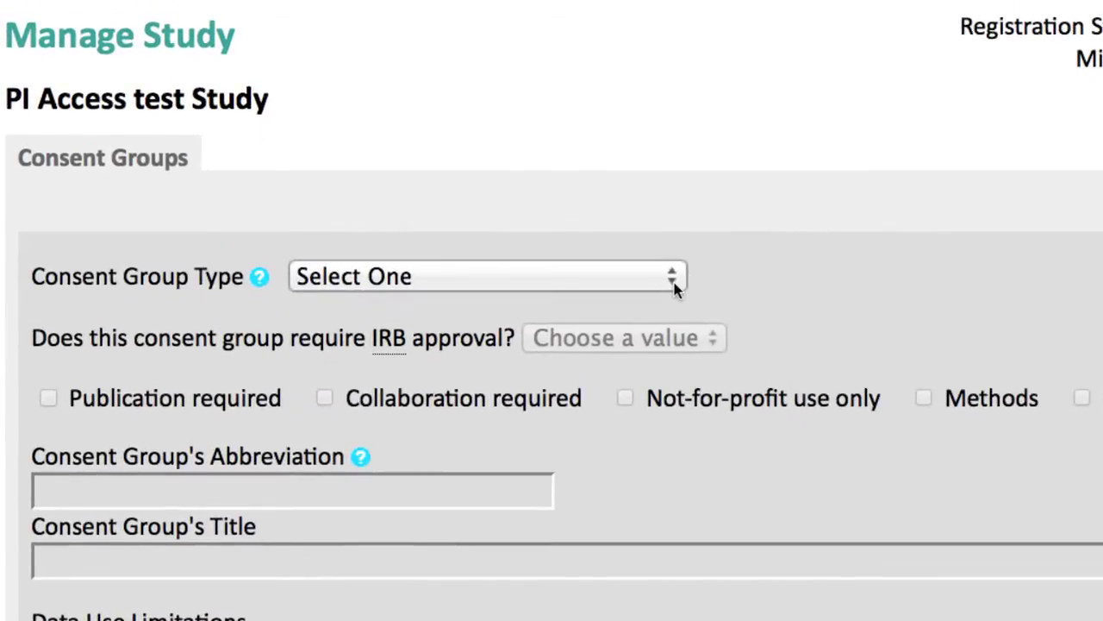
pyautogui.click(675, 289)
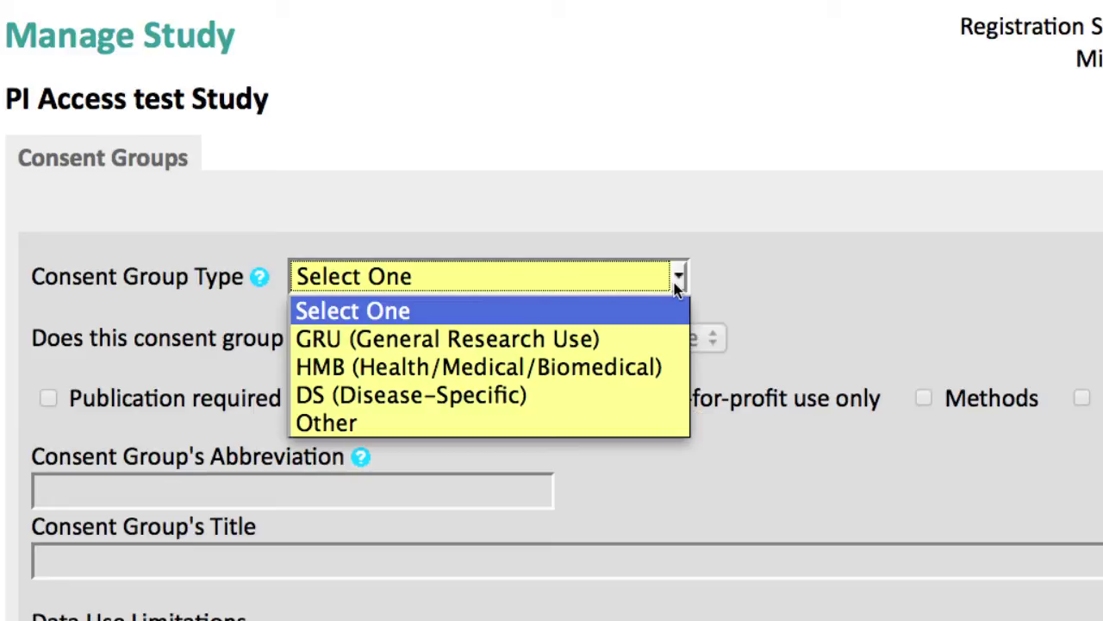
pyautogui.click(678, 287)
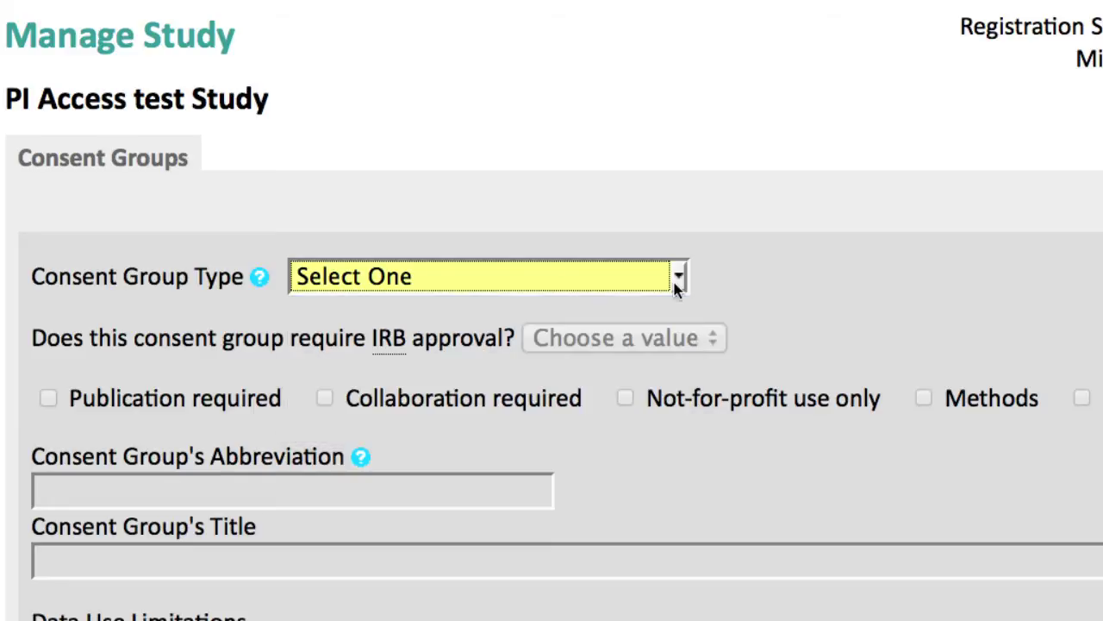
pyautogui.click(267, 290)
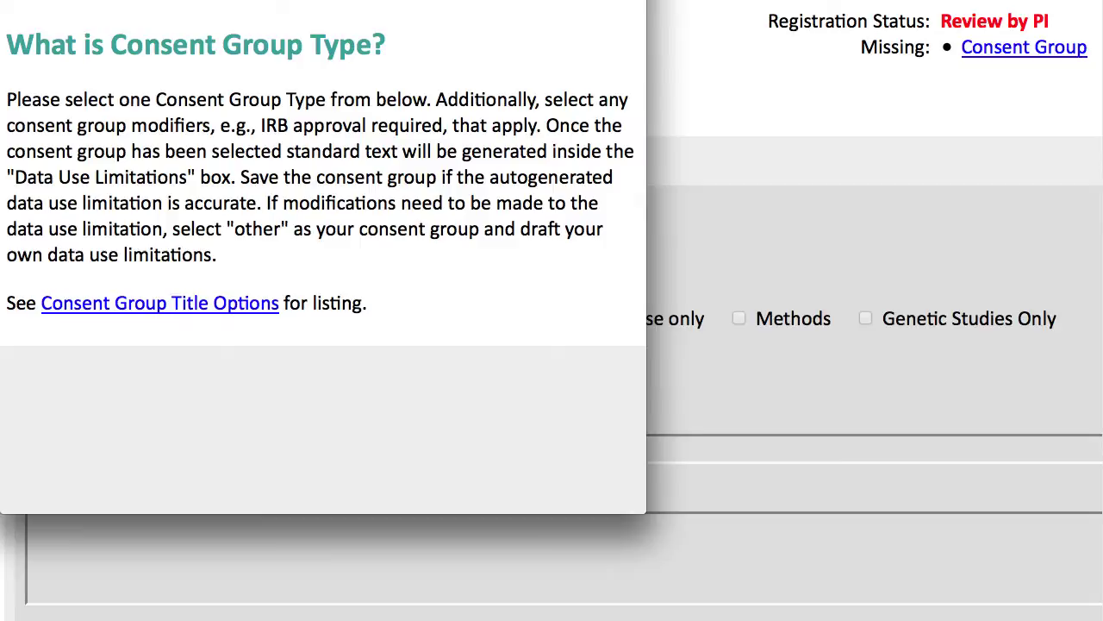
pyautogui.press('Escape')
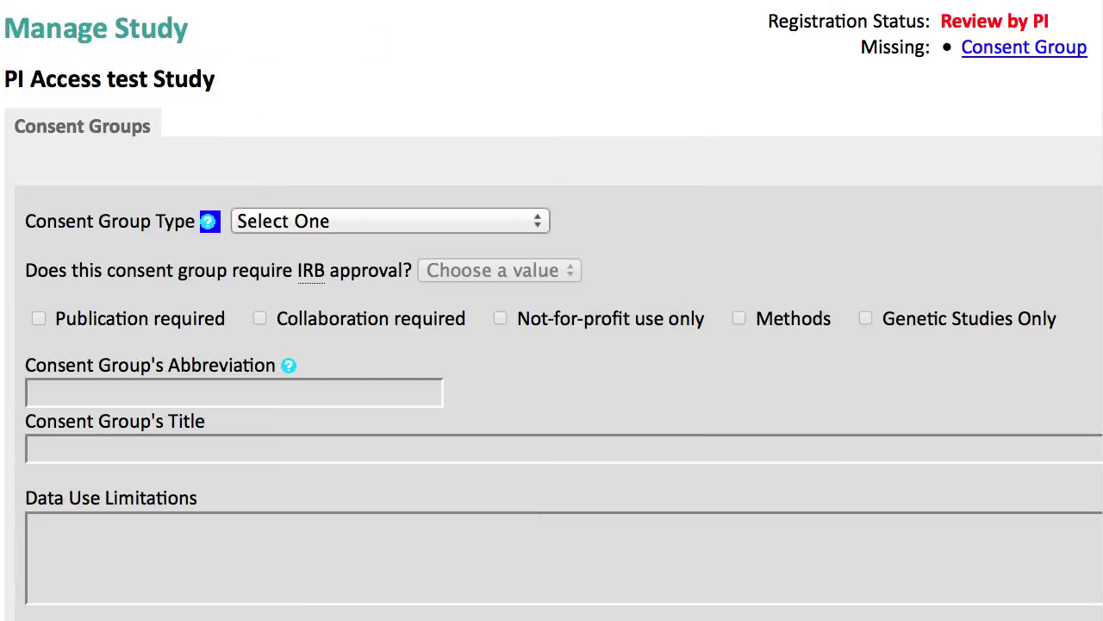
# Make the first consent group General Research Use with IRB approval Yes and Publication required (GRU-IRB-PUB)
pyautogui.click(452, 226)
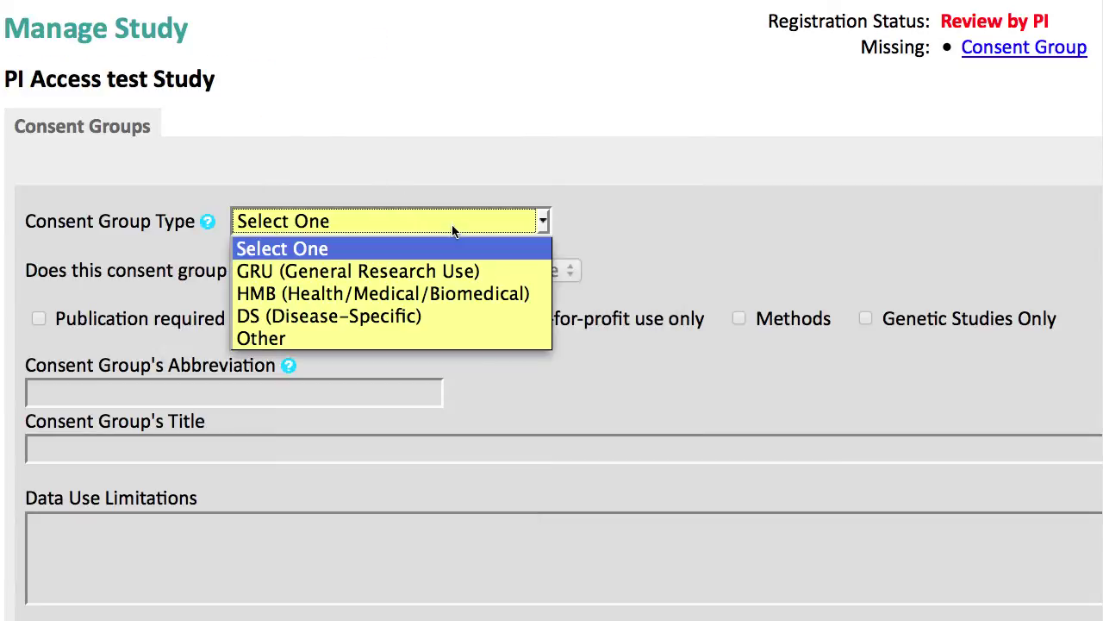
pyautogui.click(463, 272)
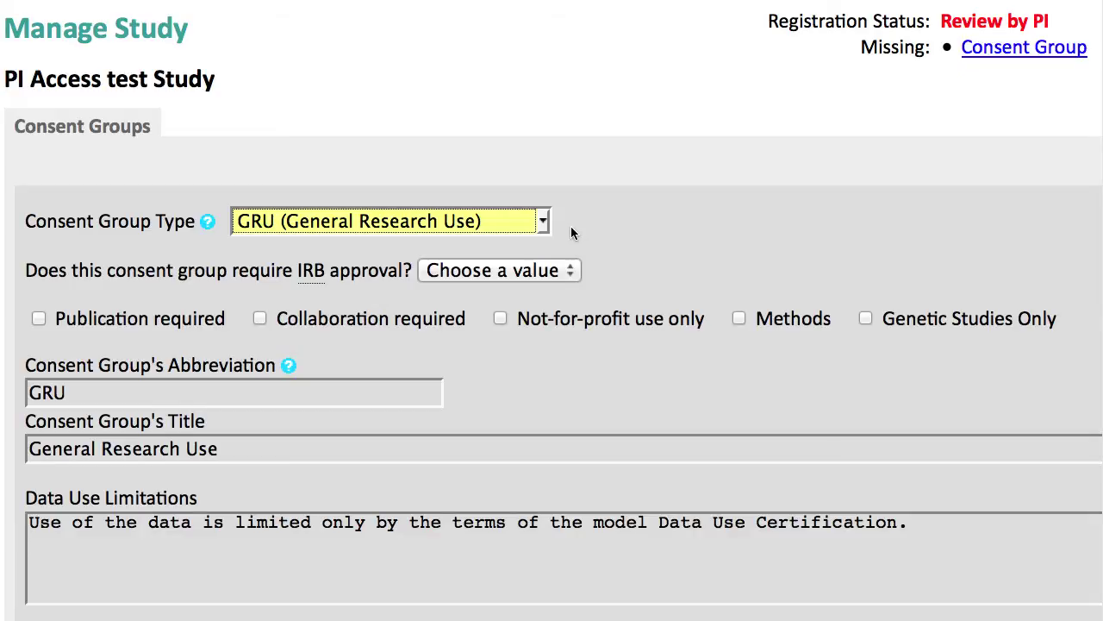
pyautogui.click(558, 269)
pyautogui.click(548, 322)
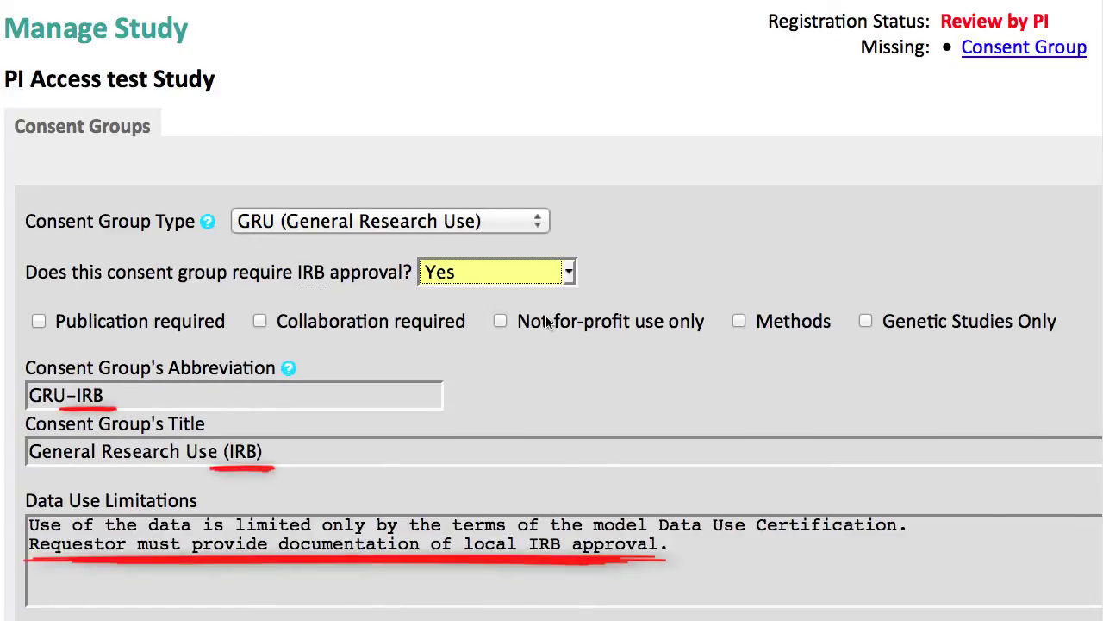
pyautogui.click(38, 321)
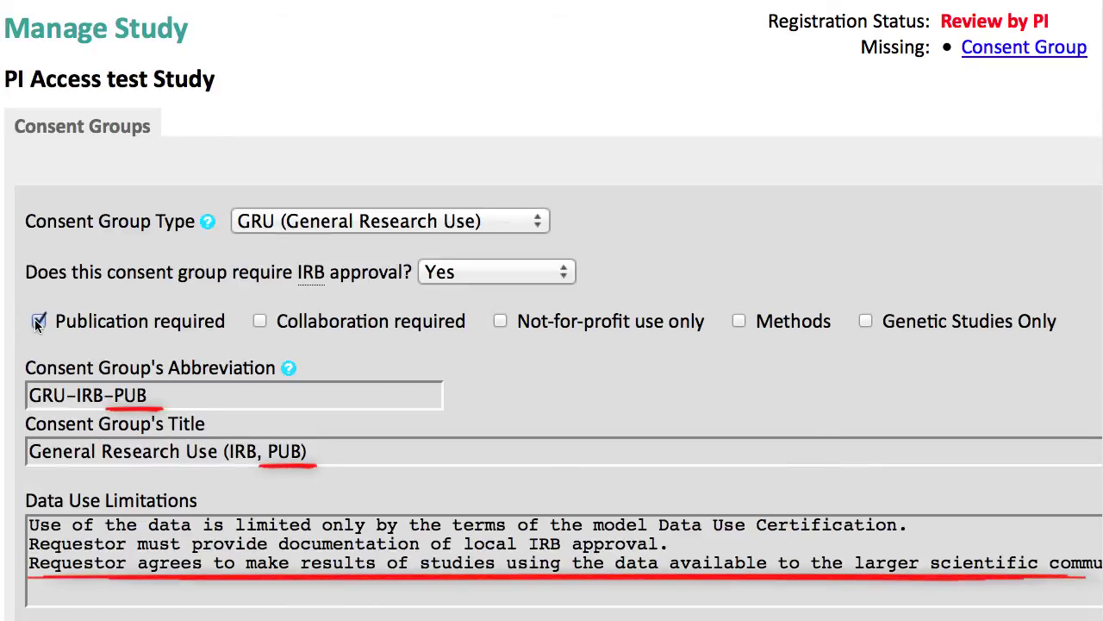
pyautogui.scroll(-5, 551, 344)
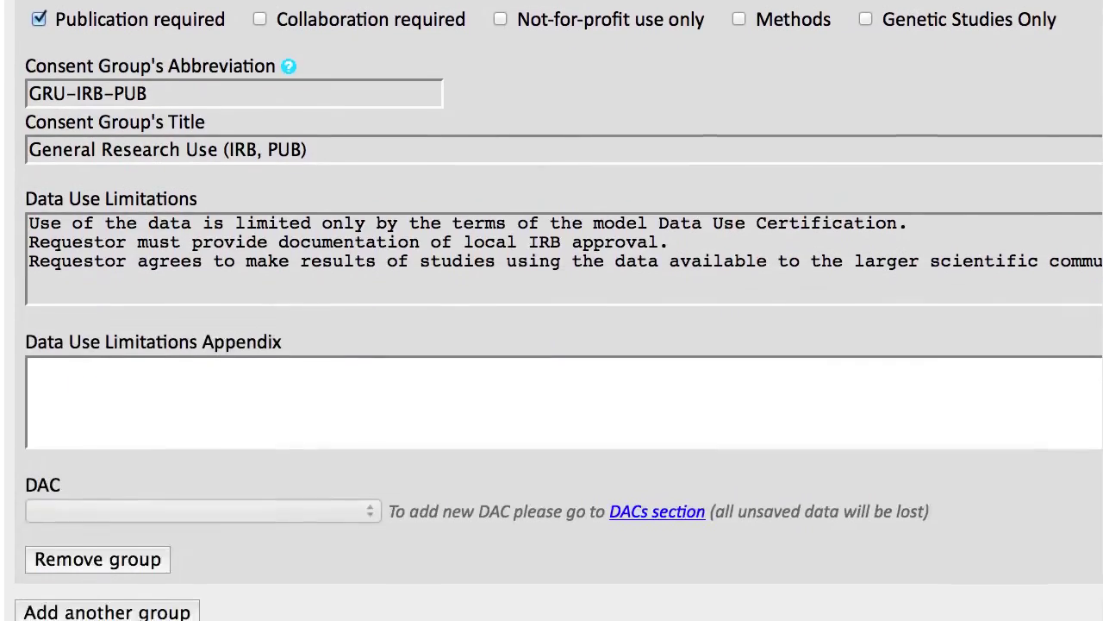
pyautogui.scroll(-2, 552, 345)
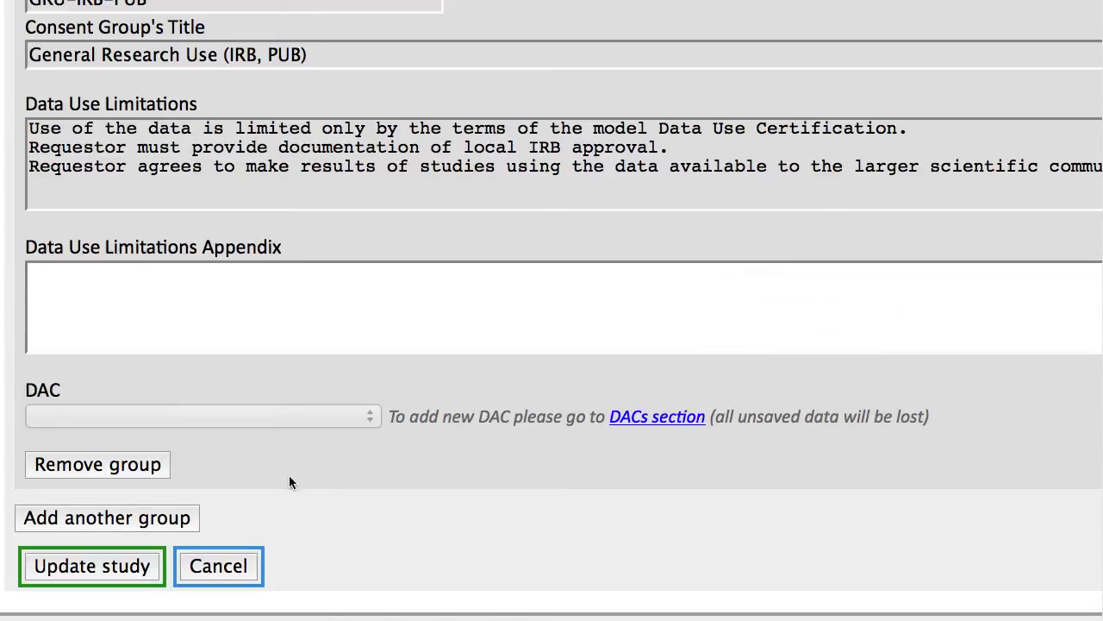
# Add a second consent group: Disease-Specific, Cardiovascular Disease, IRB approval Yes (DS-CVD-IRB)
pyautogui.click(191, 513)
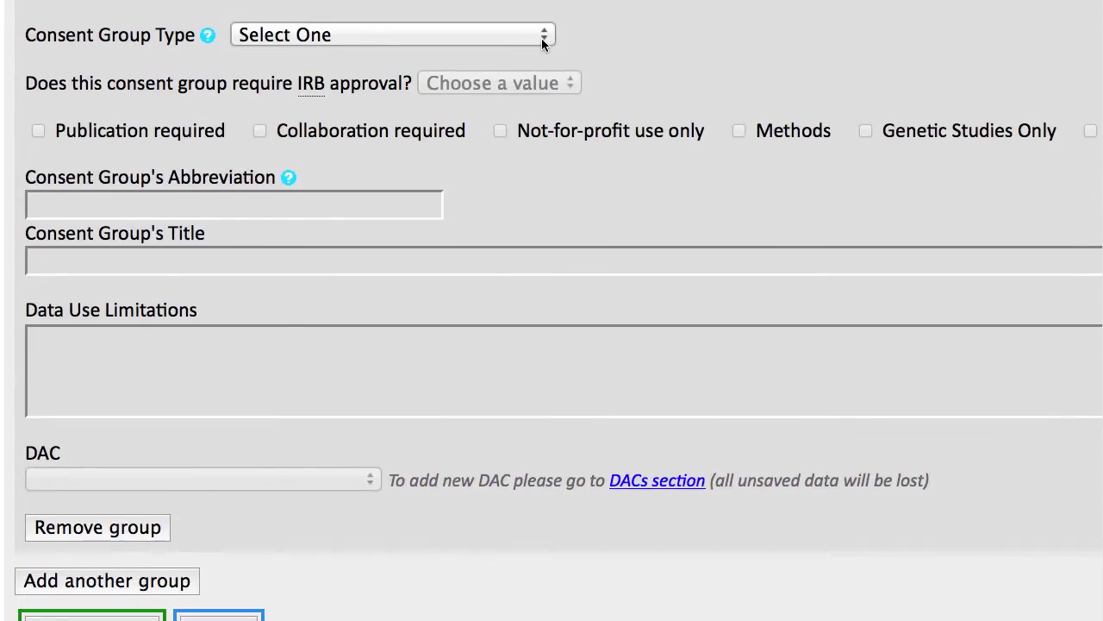
pyautogui.click(541, 38)
pyautogui.click(540, 126)
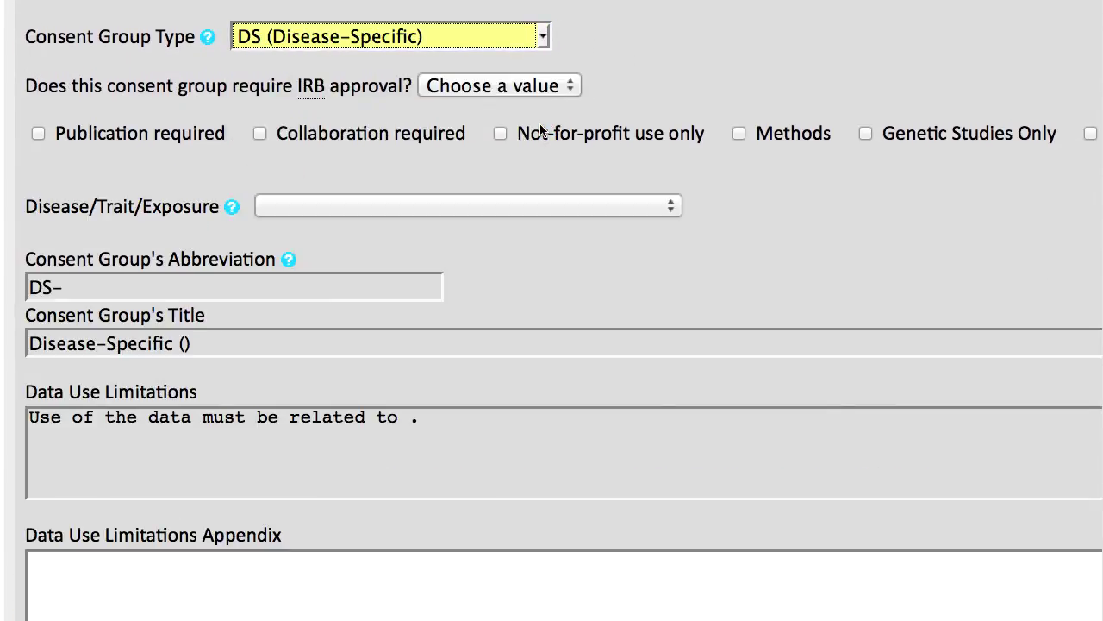
pyautogui.click(560, 203)
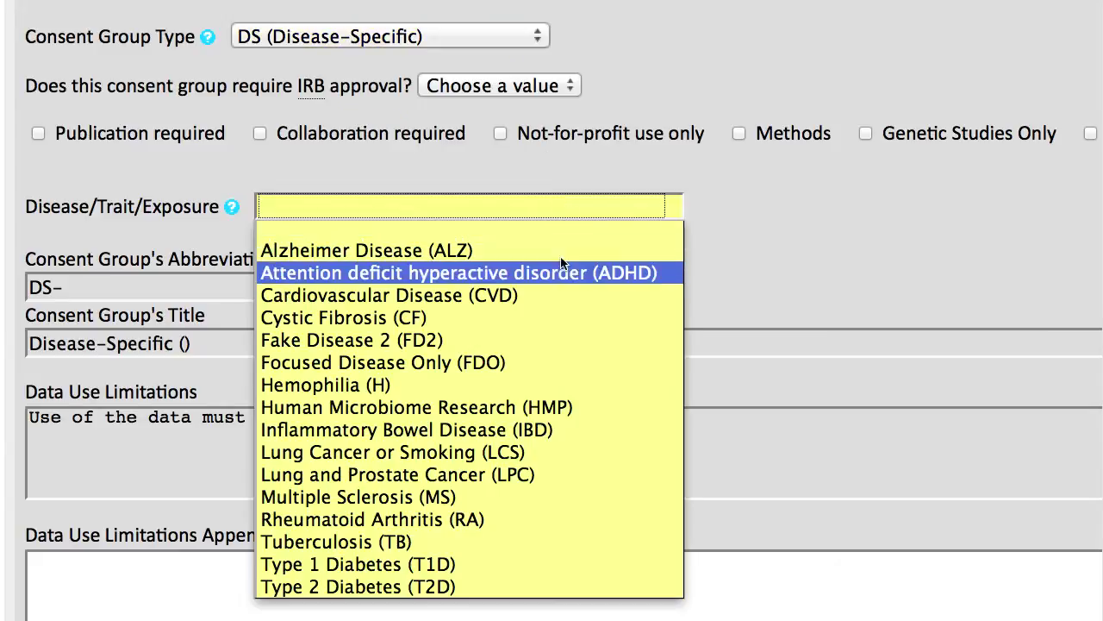
pyautogui.click(561, 295)
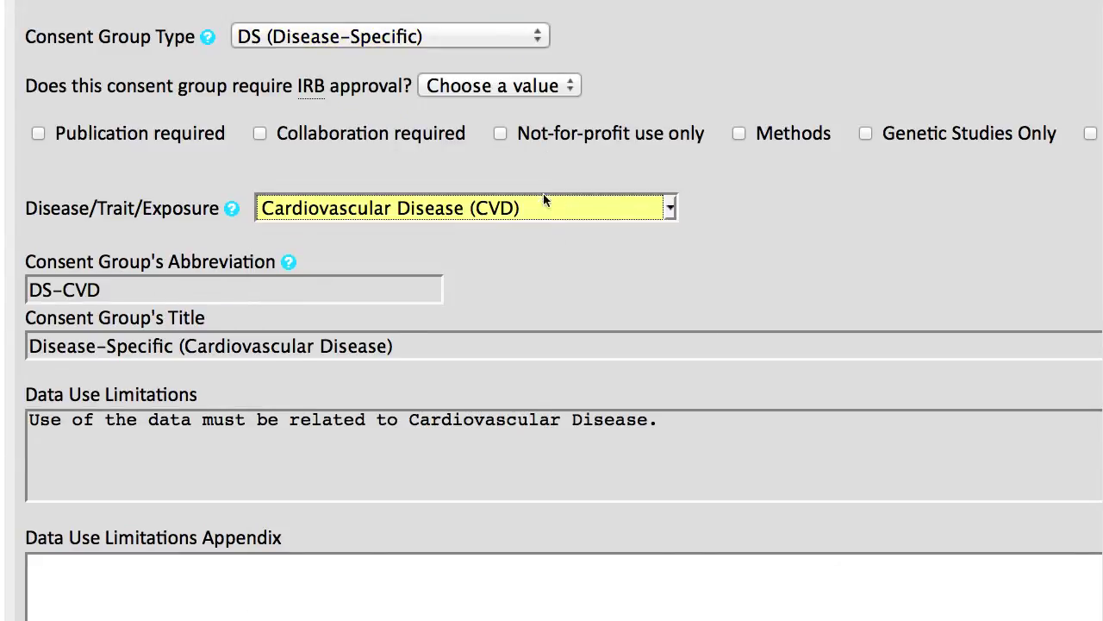
pyautogui.click(529, 89)
pyautogui.click(536, 136)
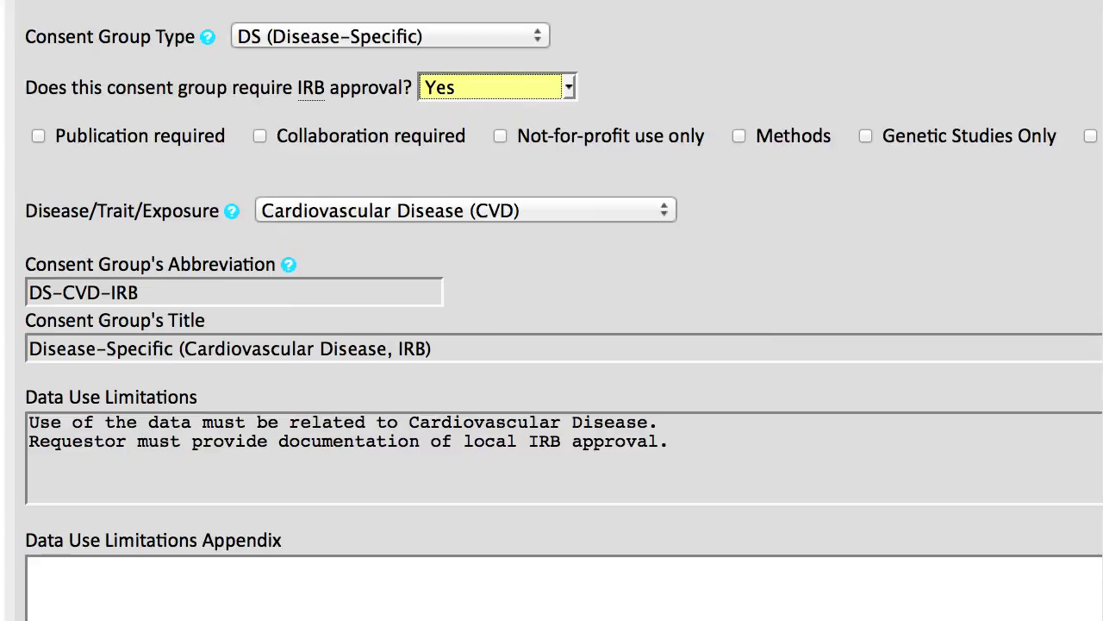
pyautogui.scroll(-6, 535, 138)
pyautogui.scroll(-1, 551, 311)
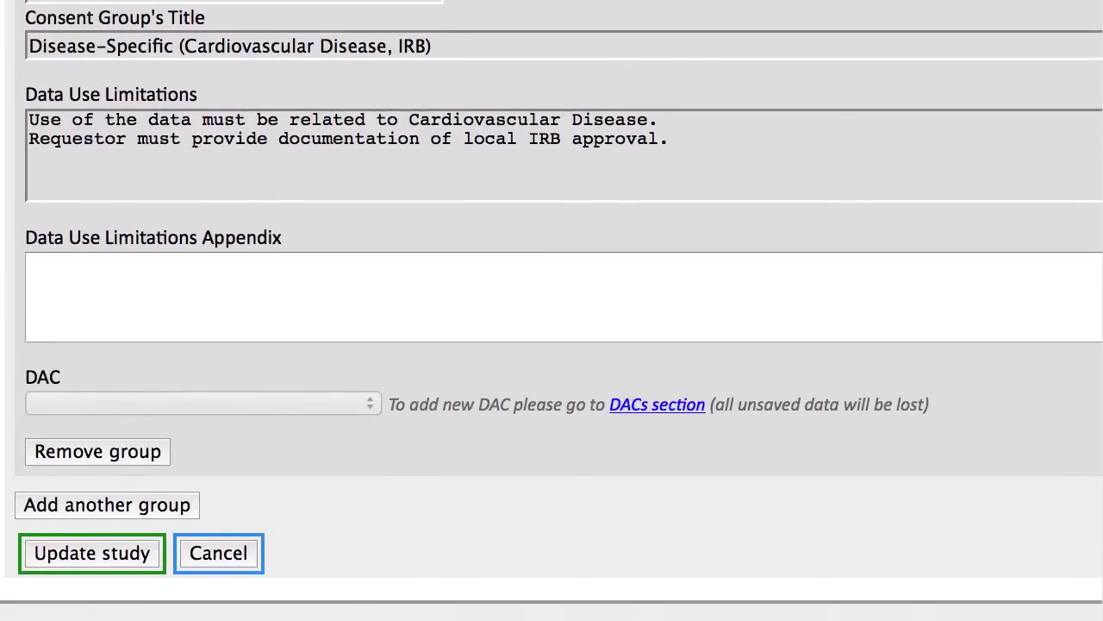
# Add an empty third consent group
pyautogui.click(107, 505)
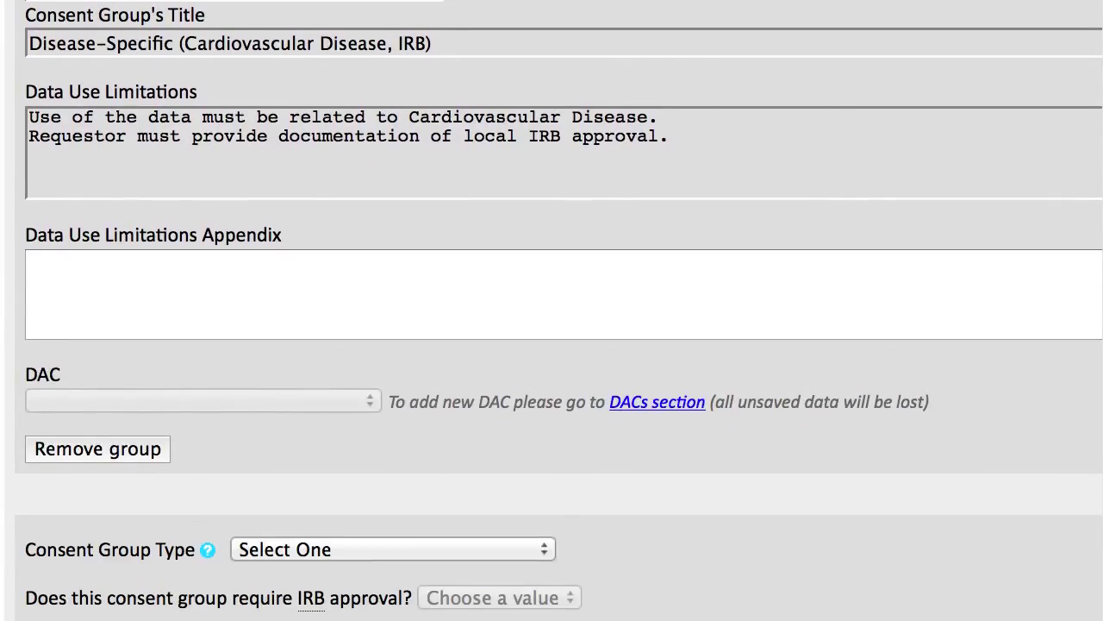
pyautogui.scroll(-8, 194, 510)
pyautogui.scroll(-3, 551, 311)
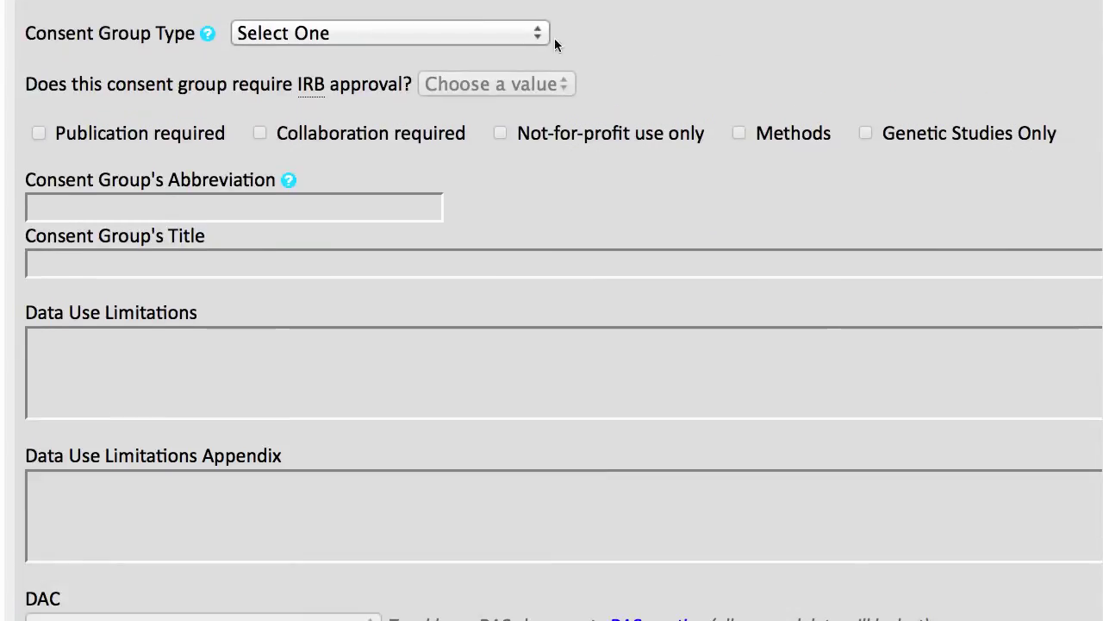
# Make the third group type Other, abbreviation MYG, title 'My Group', IRB approval No, and update the study
pyautogui.click(534, 38)
pyautogui.click(530, 150)
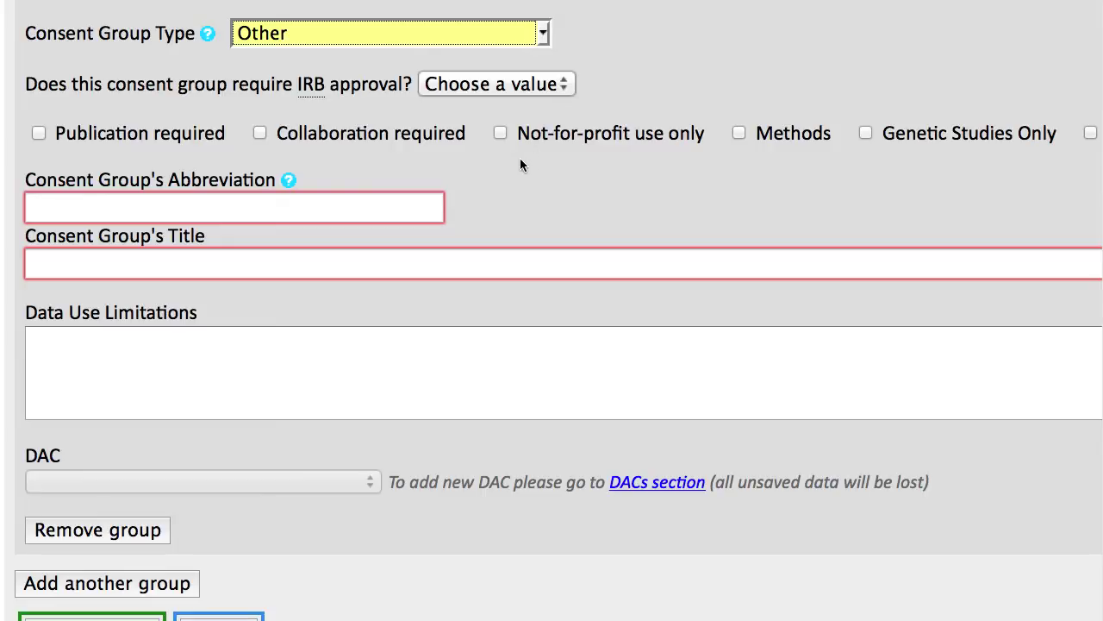
pyautogui.click(412, 208)
pyautogui.write('MYG')
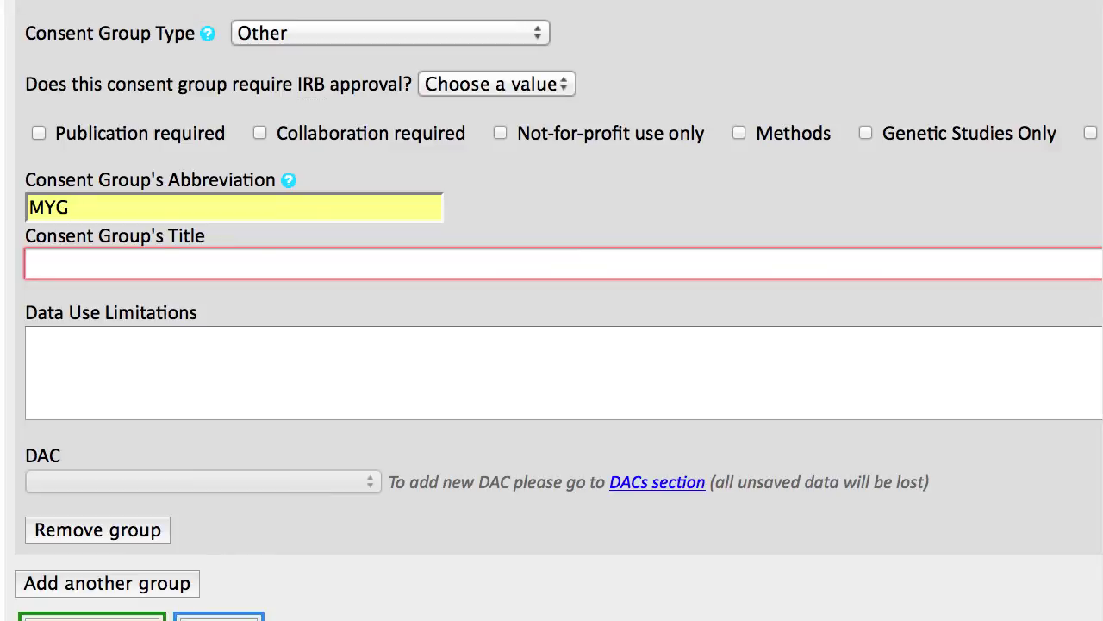
pyautogui.press('Tab')
pyautogui.write('My ')
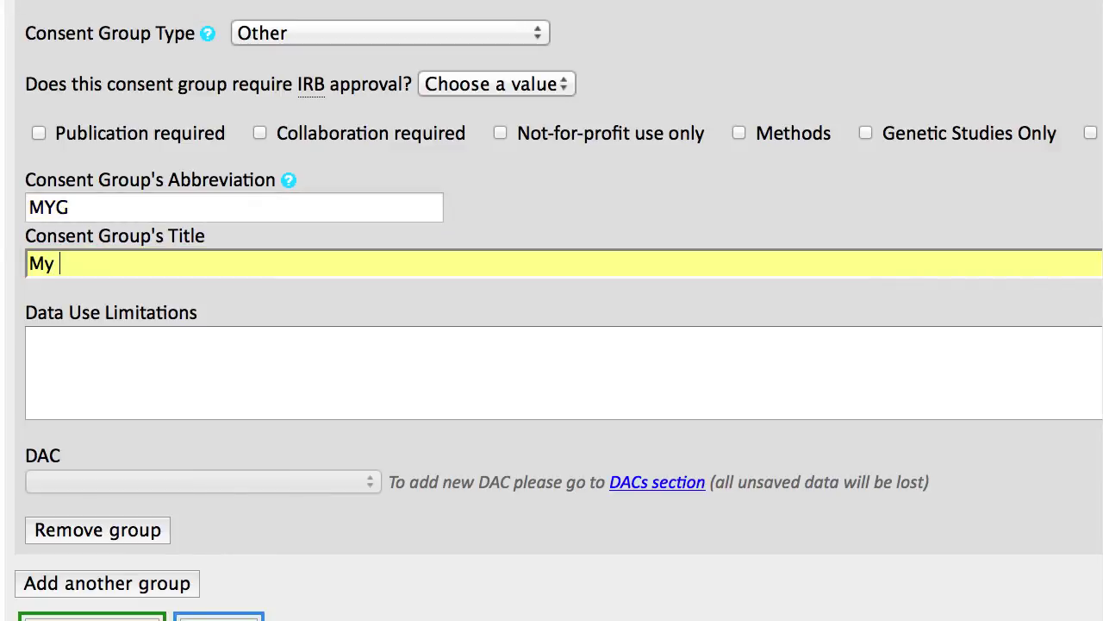
pyautogui.write('Group')
pyautogui.click(484, 91)
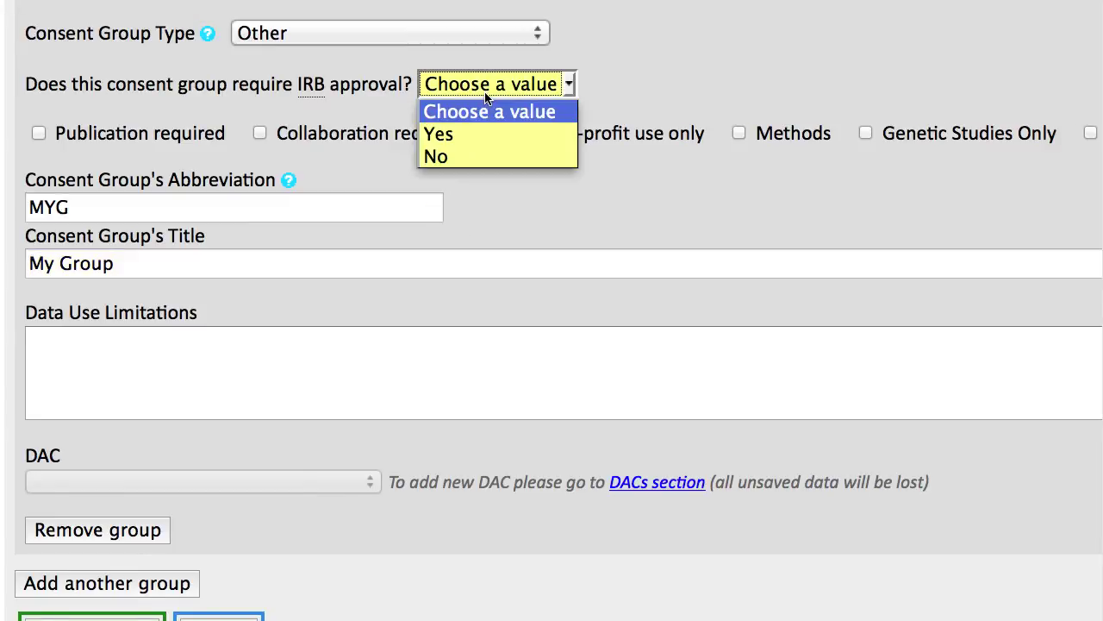
pyautogui.click(491, 157)
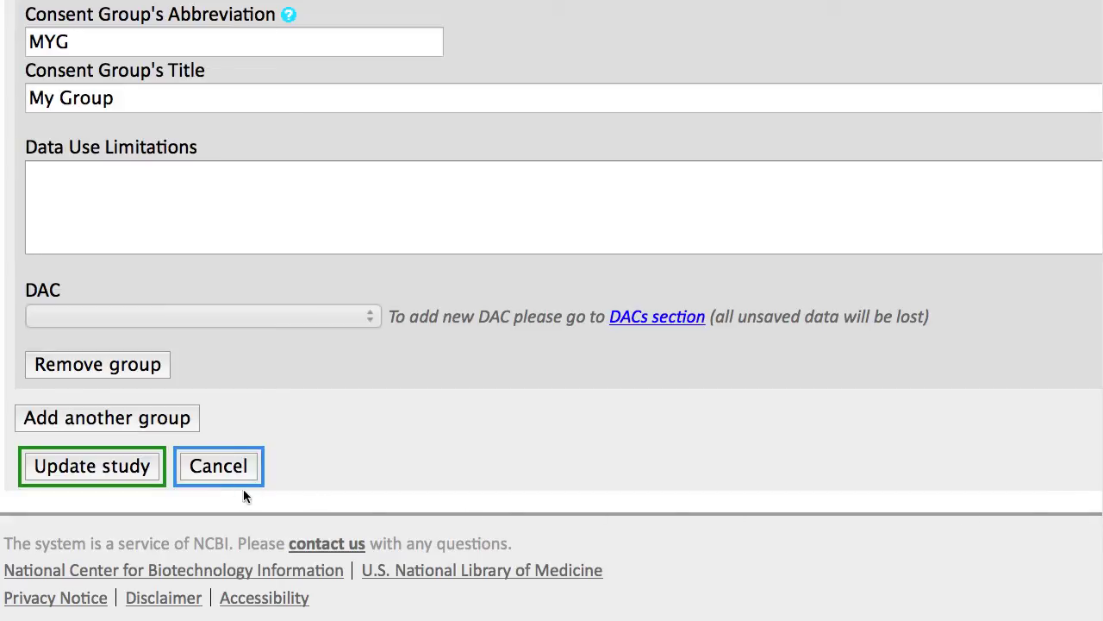
pyautogui.click(93, 466)
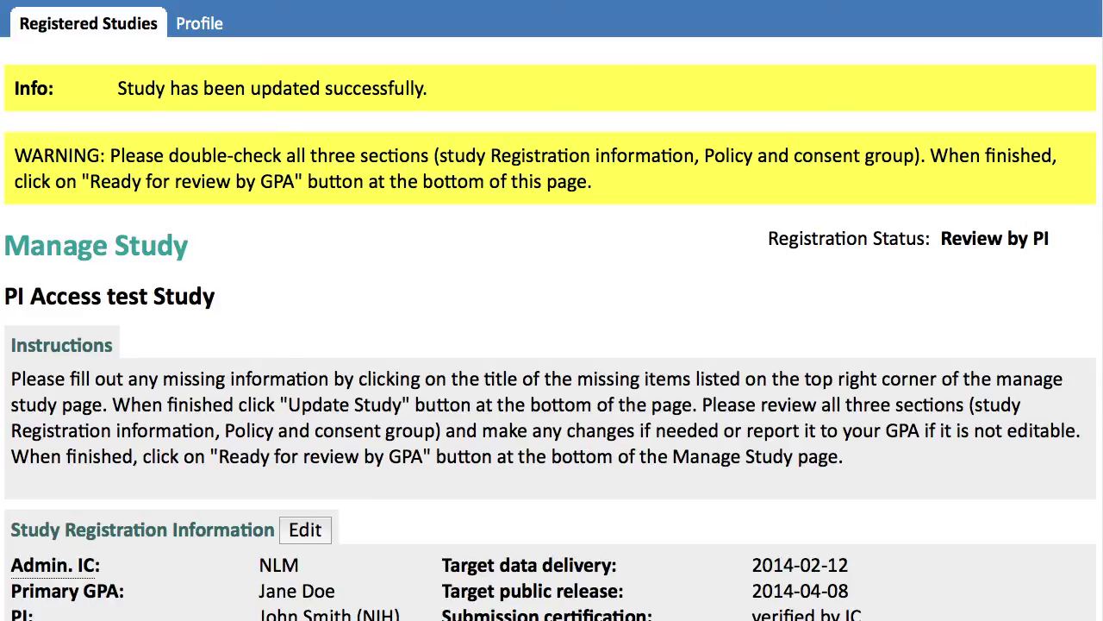
# Scroll the Manage Study page to check the GRU-IRB-PUB, DS-CVD-IRB and MYG consent groups
pyautogui.scroll(-5, 552, 311)
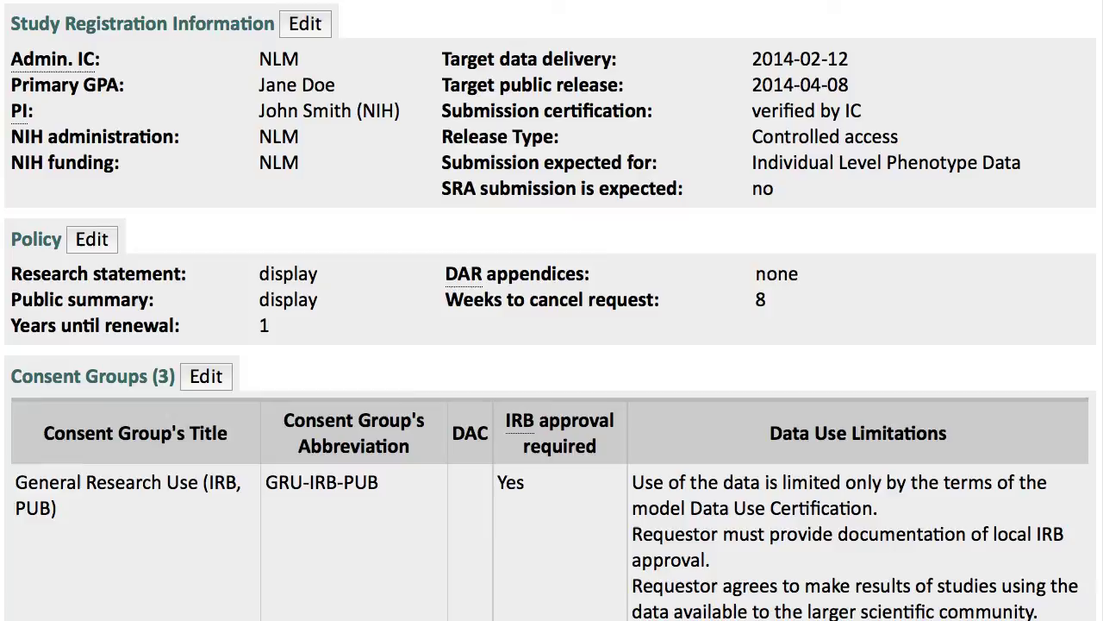
pyautogui.scroll(-3, 552, 311)
pyautogui.scroll(-2, 551, 310)
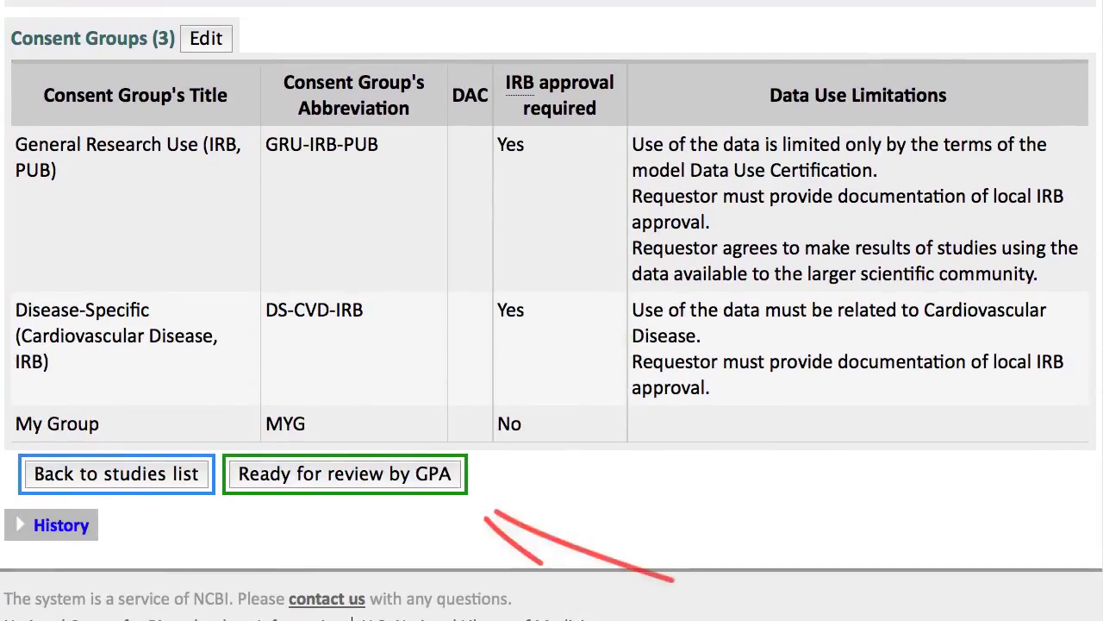
# Mark the study Ready for review by GPA and confirm
pyautogui.click(446, 490)
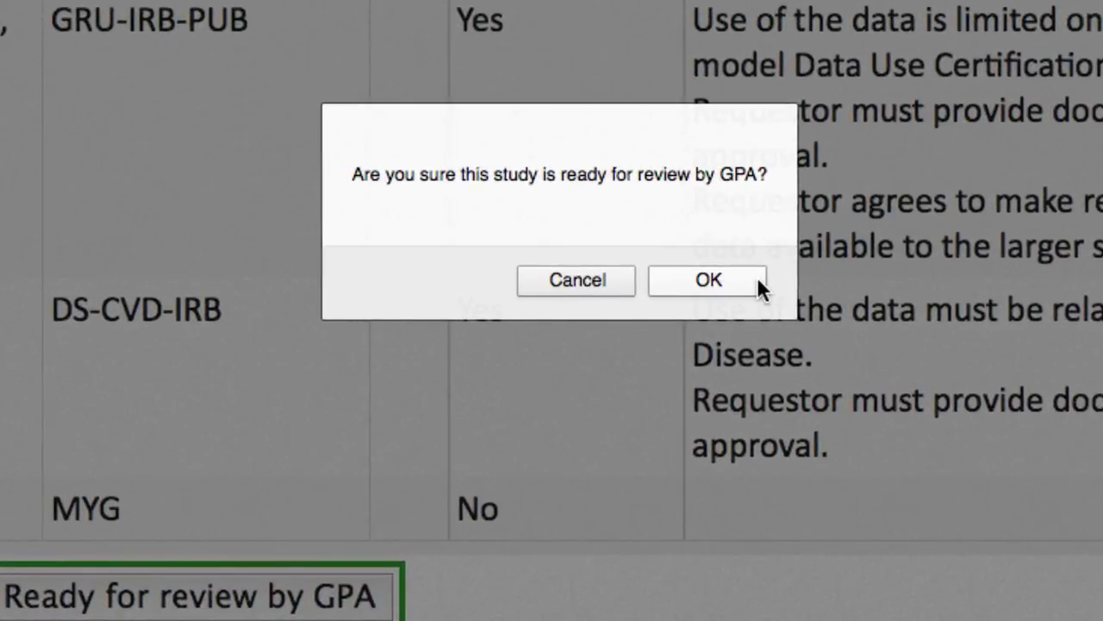
pyautogui.click(758, 280)
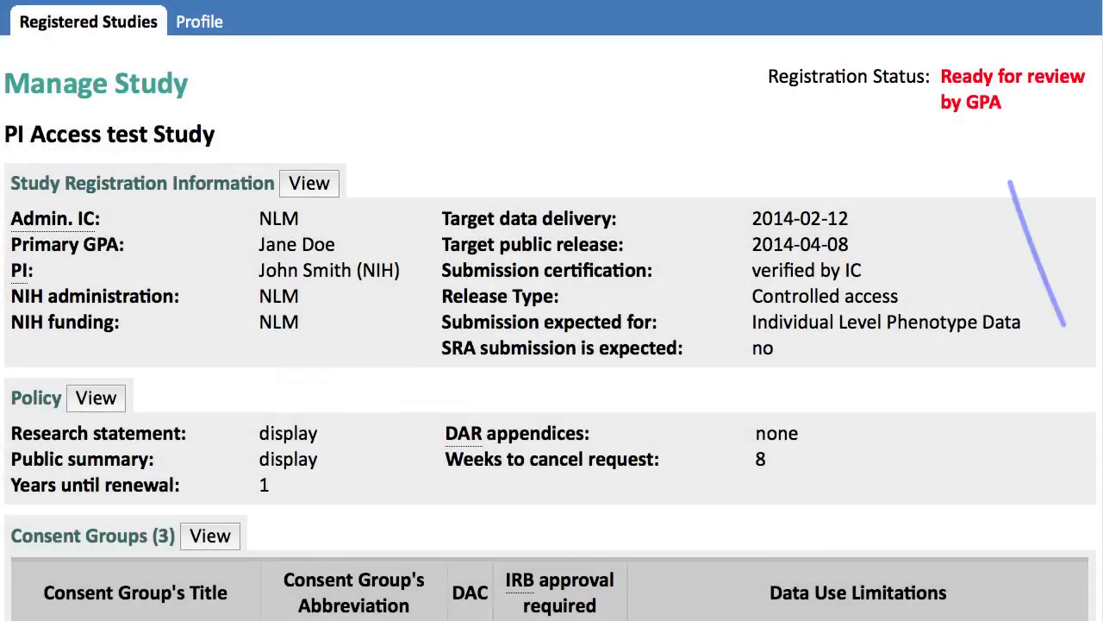